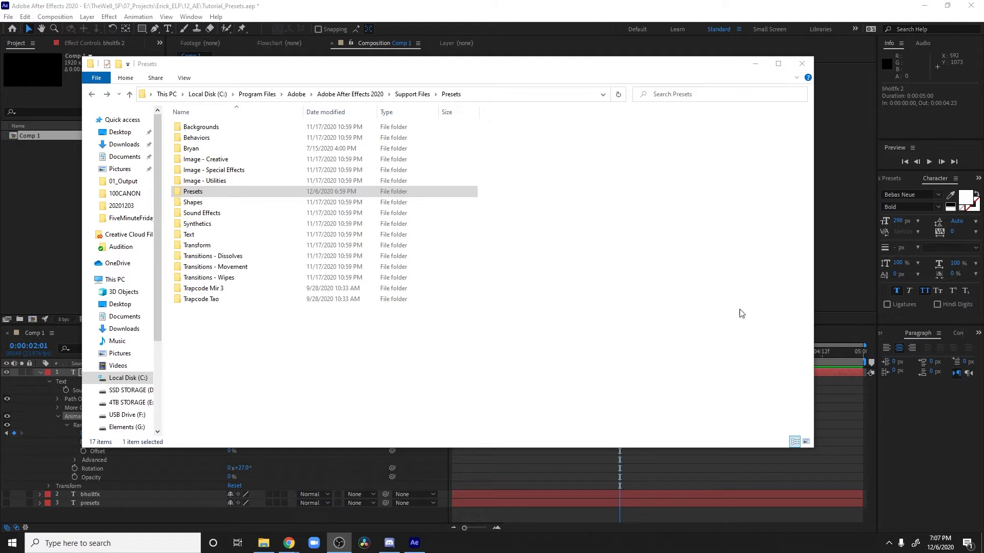
Close After Effects and save the project, leaving the Presets folder open in Explorer.
{"action": "left_click", "coordinate": [782, 5]}
{"action": "left_click", "coordinate": [971, 5]}
{"action": "left_click", "coordinate": [462, 283]}
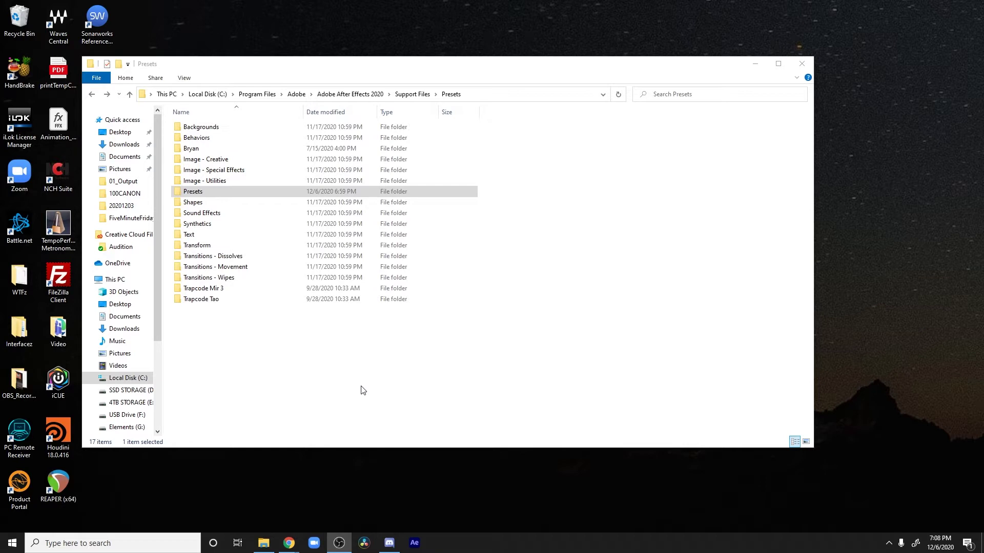
{"action": "left_click", "coordinate": [230, 403]}
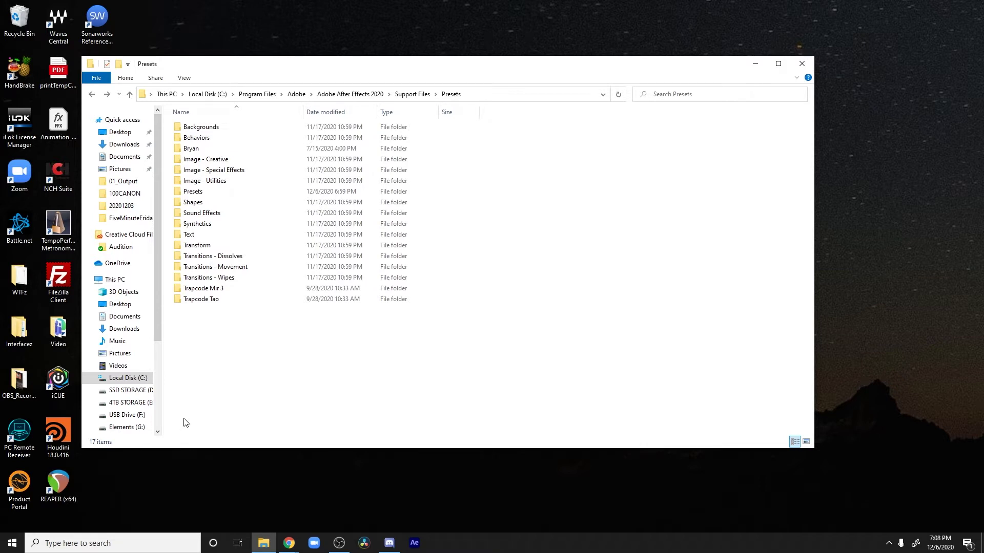
{"action": "left_click", "coordinate": [127, 379]}
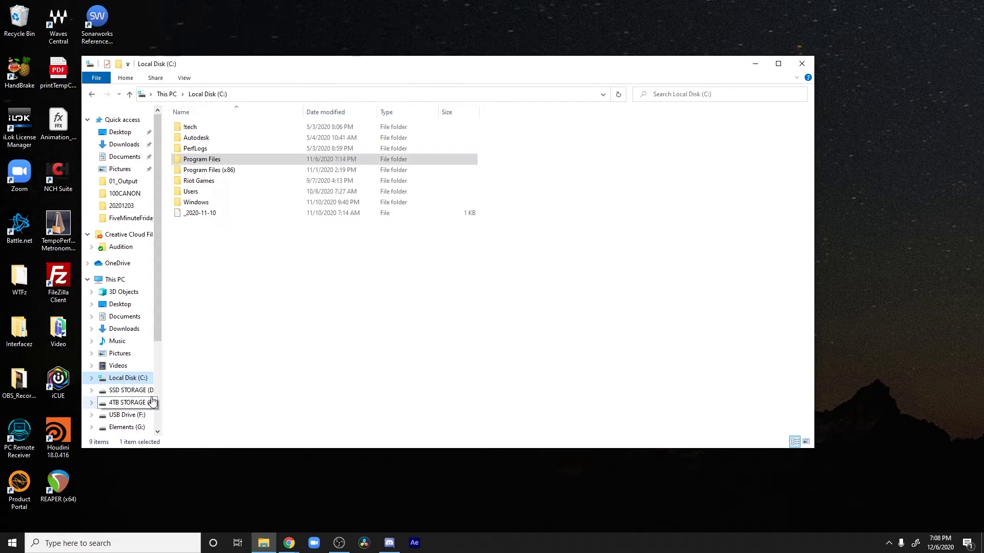
{"action": "double_click", "coordinate": [227, 162]}
{"action": "left_click", "coordinate": [220, 140]}
{"action": "double_click", "coordinate": [220, 140]}
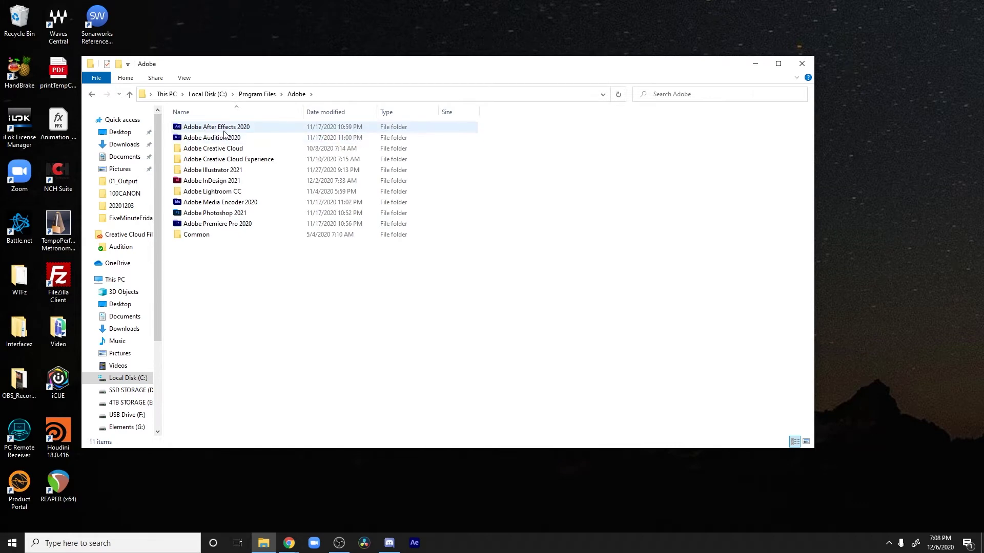
{"action": "double_click", "coordinate": [220, 129]}
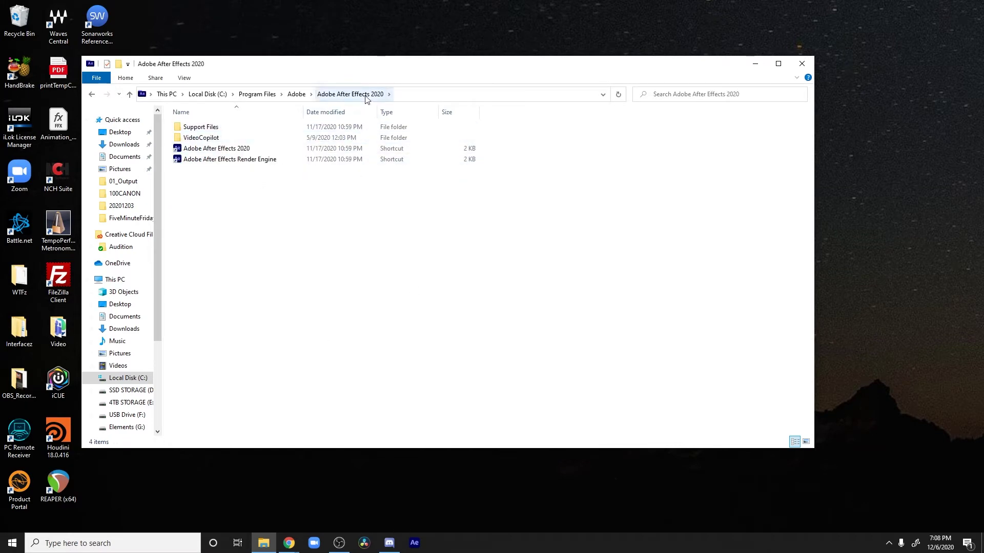
{"action": "double_click", "coordinate": [253, 126]}
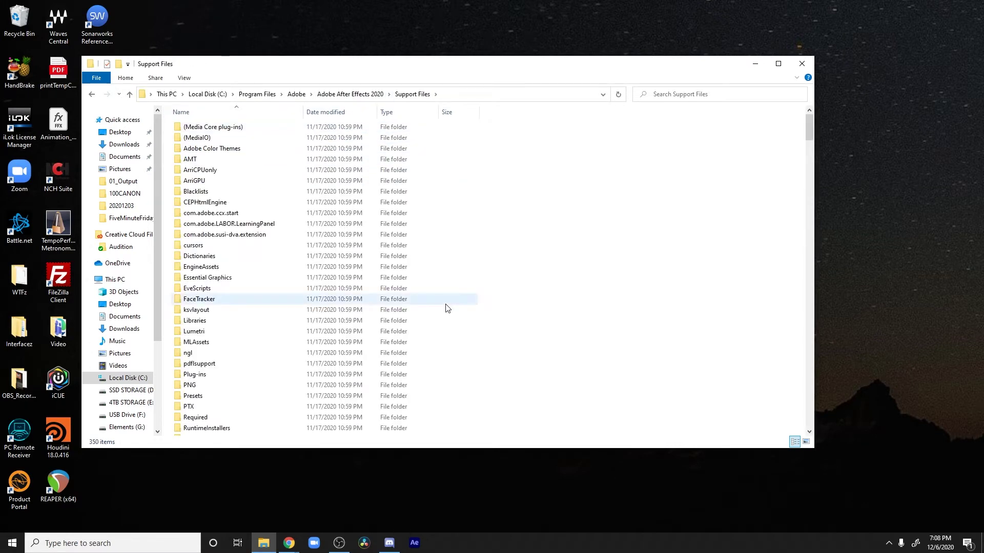
{"action": "double_click", "coordinate": [193, 396]}
{"action": "double_click", "coordinate": [263, 150]}
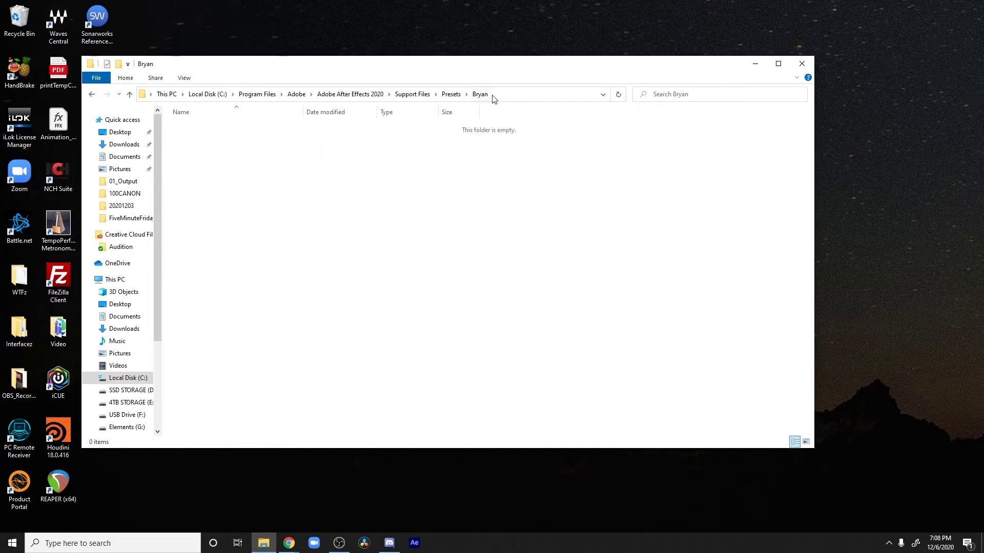
{"action": "left_click", "coordinate": [451, 94]}
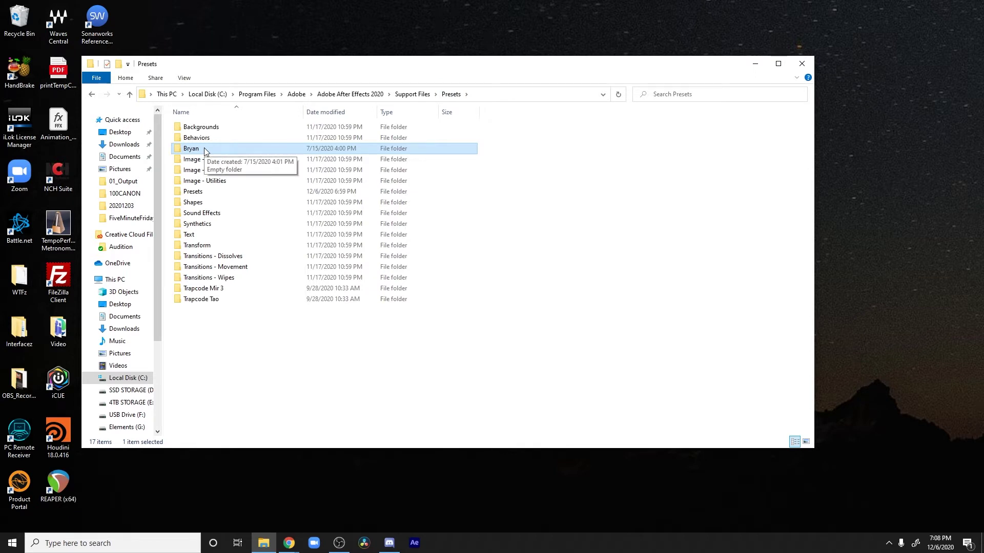
{"action": "left_click", "coordinate": [251, 336]}
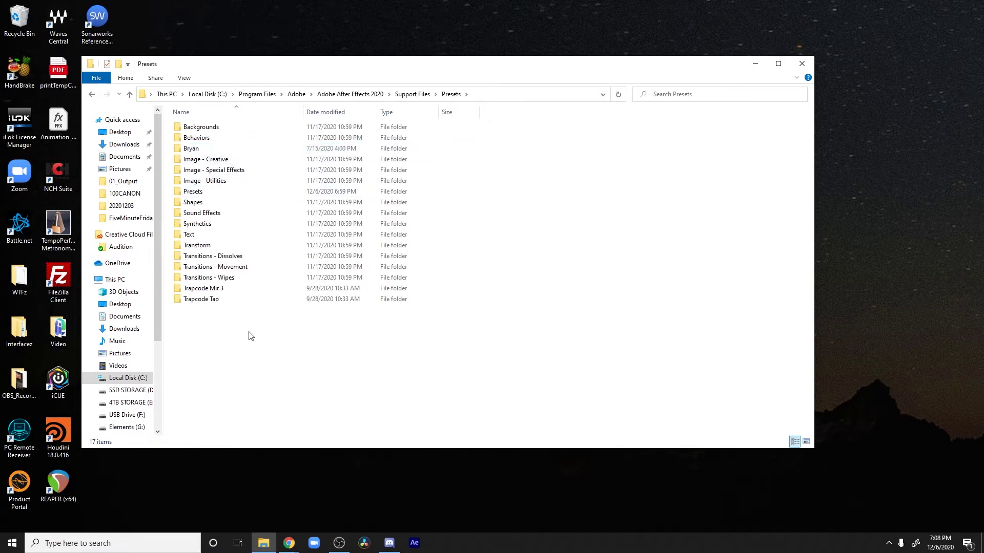
Create a new folder named MY_PRESETS in the Presets folder, then minimize File Explorer.
{"action": "right_click", "coordinate": [251, 336]}
{"action": "mouse_move", "coordinate": [205, 456]}
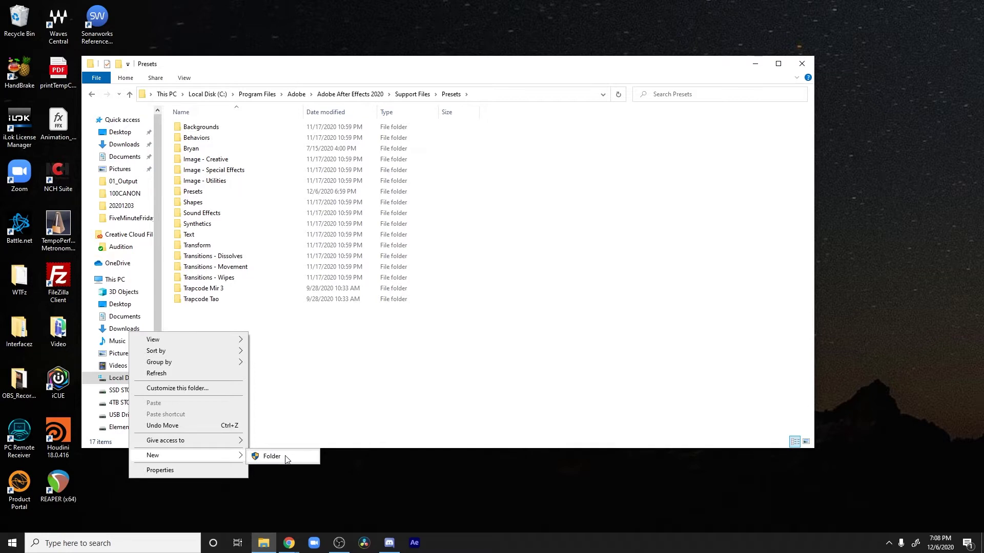
{"action": "left_click", "coordinate": [272, 456]}
{"action": "type", "text": "MY_PRESETS"}
{"action": "key", "text": "Return"}
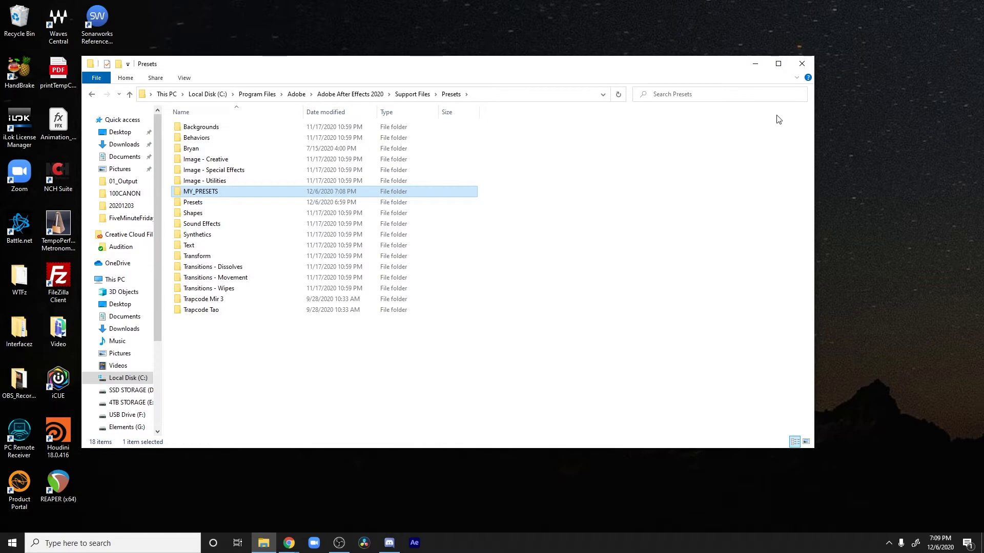
{"action": "left_click", "coordinate": [754, 64]}
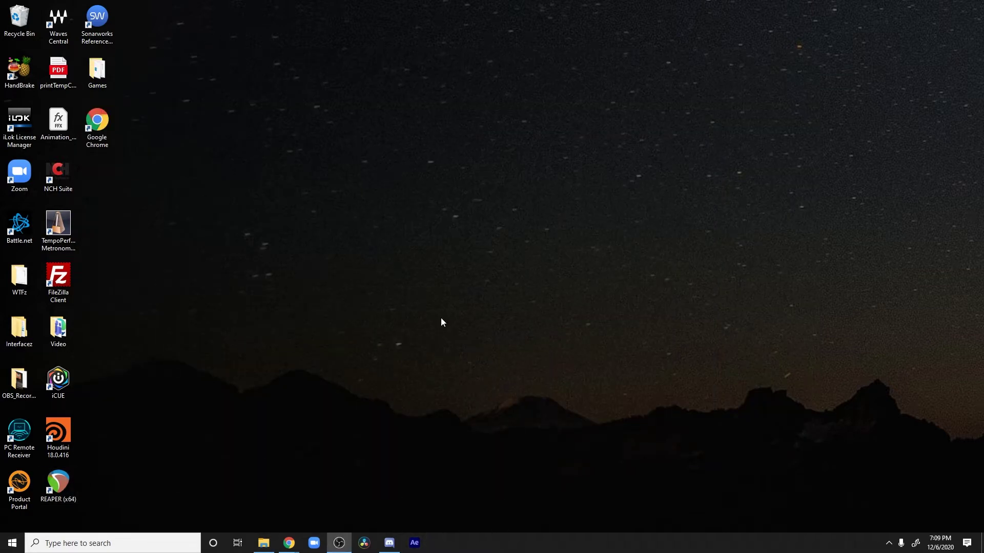
Run After Effects 2020 as administrator from the taskbar and open the Tutorial_Presets project.
{"action": "right_click", "coordinate": [418, 544]}
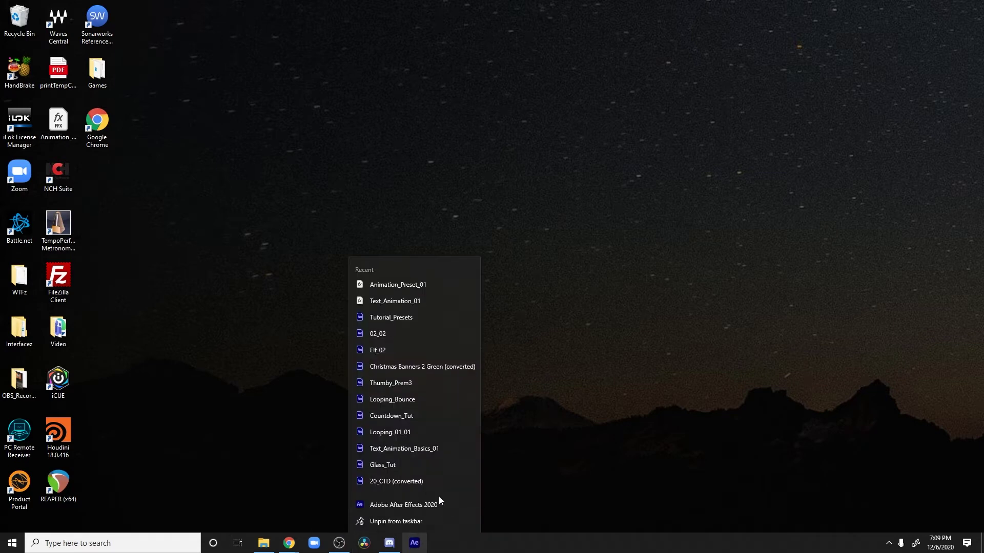
{"action": "right_click", "coordinate": [400, 506]}
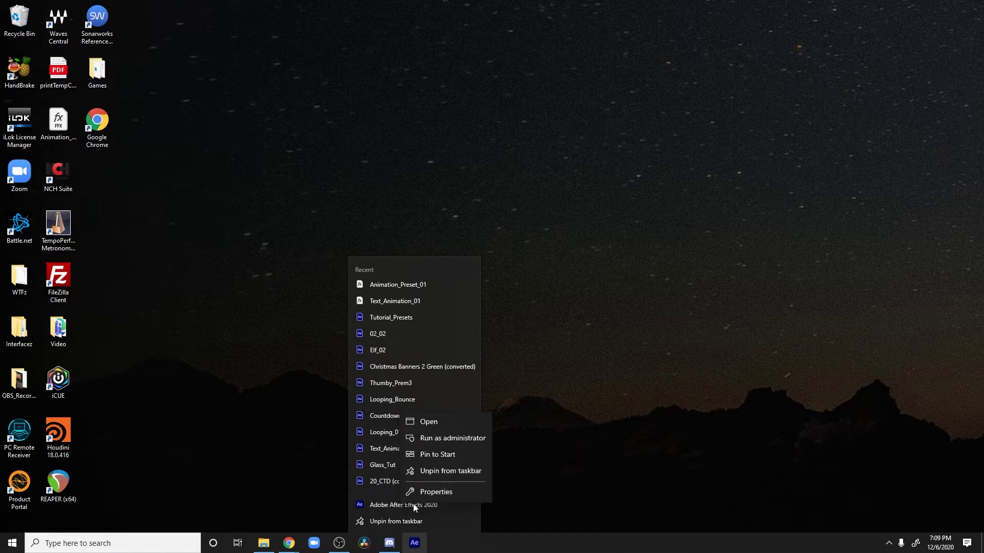
{"action": "left_click", "coordinate": [454, 438]}
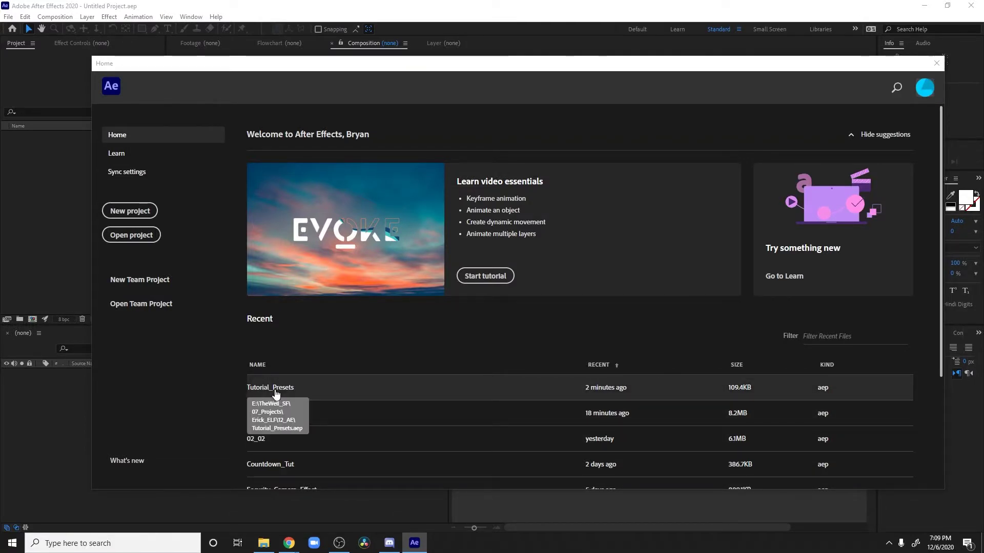
{"action": "left_click", "coordinate": [276, 388]}
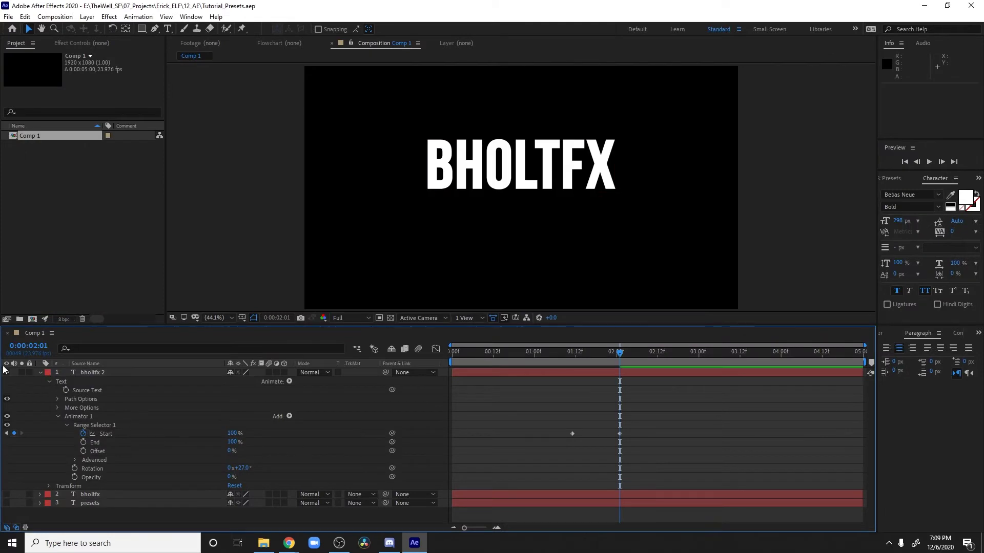
Scrub the BHOLTFX animation, then add a new text layer reading 'text' to Comp 1.
{"action": "left_click_drag", "start_coordinate": [559, 352], "coordinate": [647, 365]}
{"action": "left_click", "coordinate": [648, 373]}
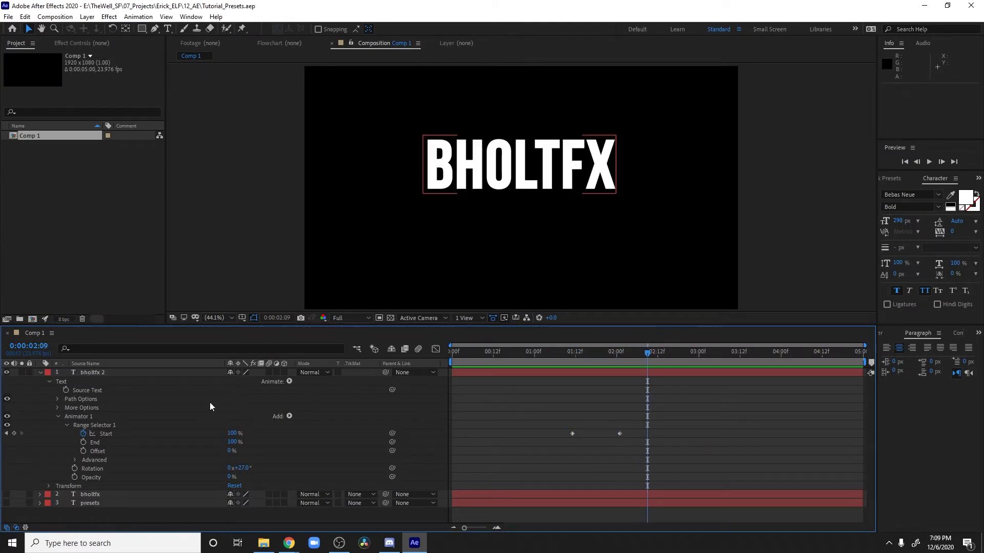
{"action": "left_click", "coordinate": [40, 372]}
{"action": "right_click", "coordinate": [112, 426]}
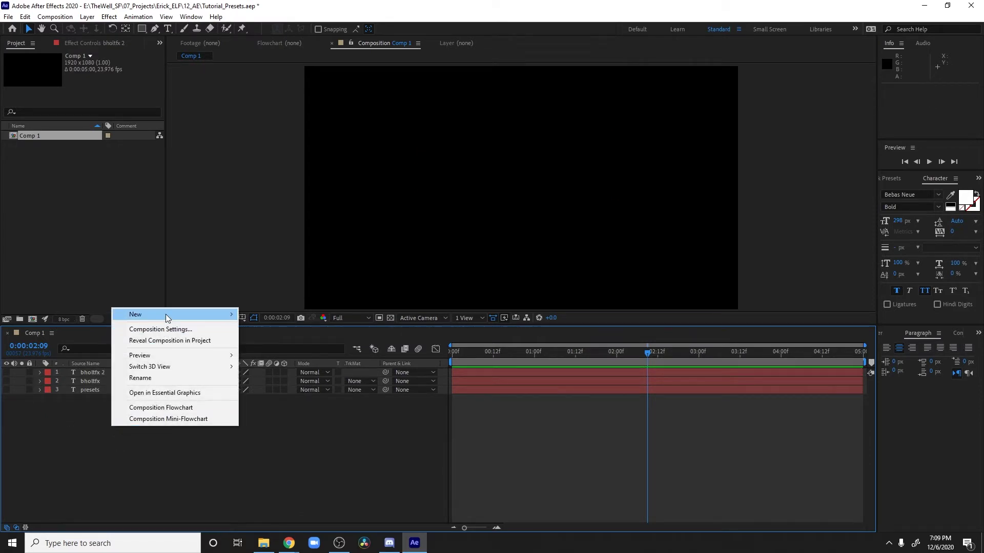
{"action": "mouse_move", "coordinate": [165, 315]}
{"action": "left_click", "coordinate": [333, 329]}
{"action": "type", "text": "text"}
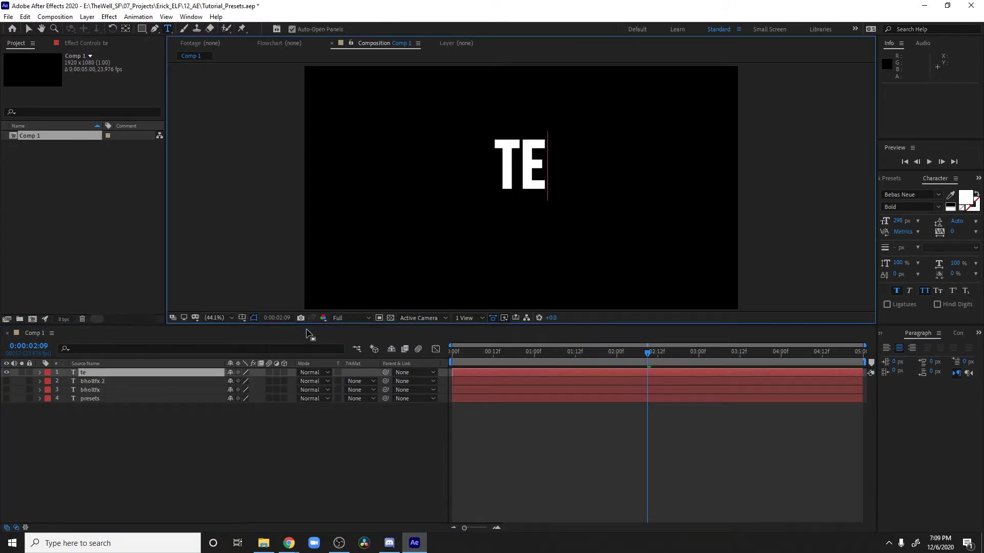
{"action": "left_click", "coordinate": [40, 373]}
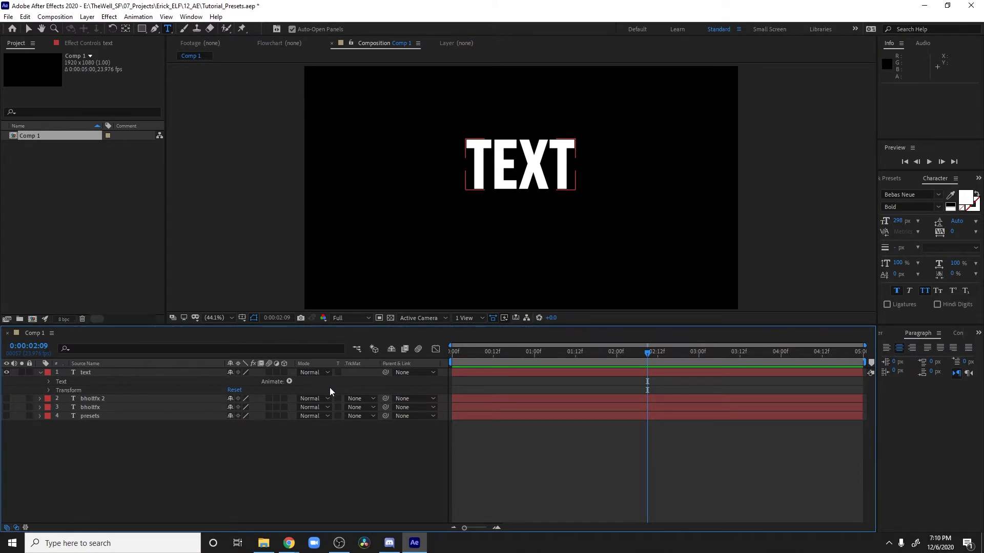
{"action": "left_click", "coordinate": [344, 330]}
Add a Scale animator set to 214% and a Tracking property of 305 to the text.
{"action": "left_click", "coordinate": [289, 382]}
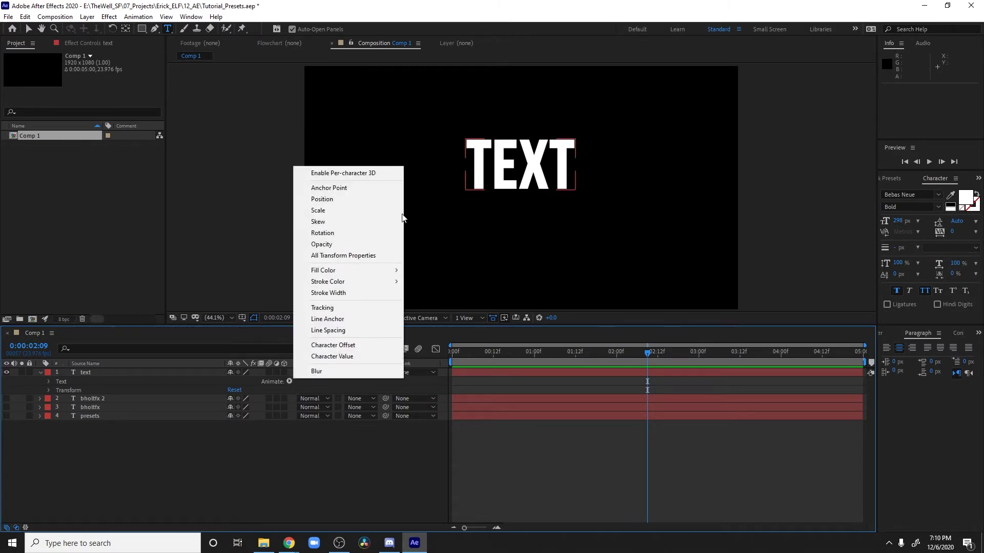
{"action": "left_click", "coordinate": [344, 207]}
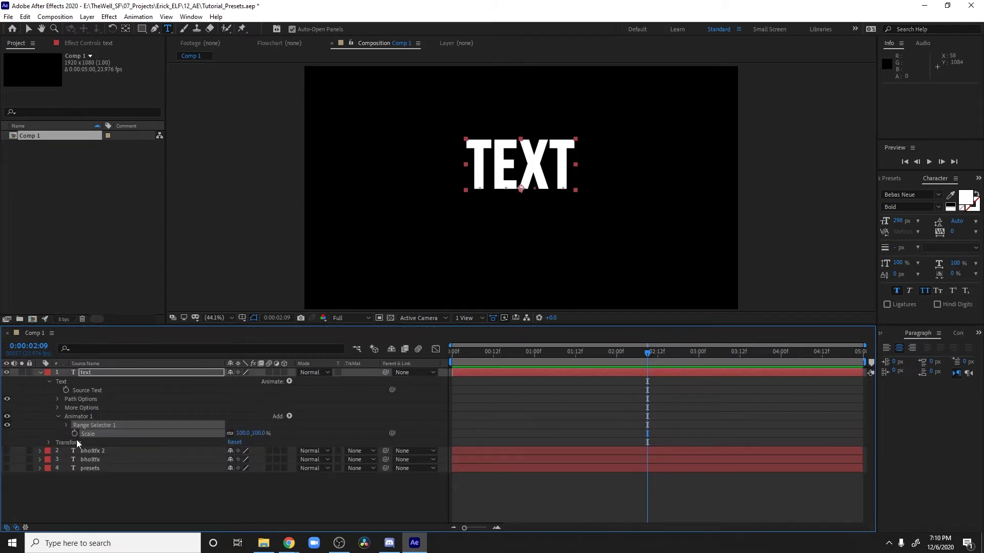
{"action": "left_click_drag", "start_coordinate": [242, 433], "coordinate": [309, 440]}
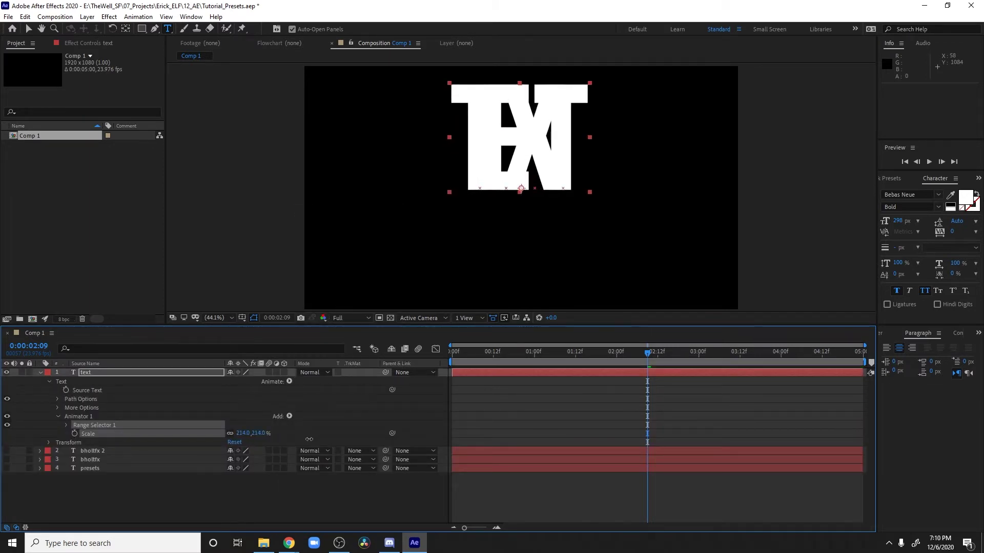
{"action": "left_click", "coordinate": [290, 416]}
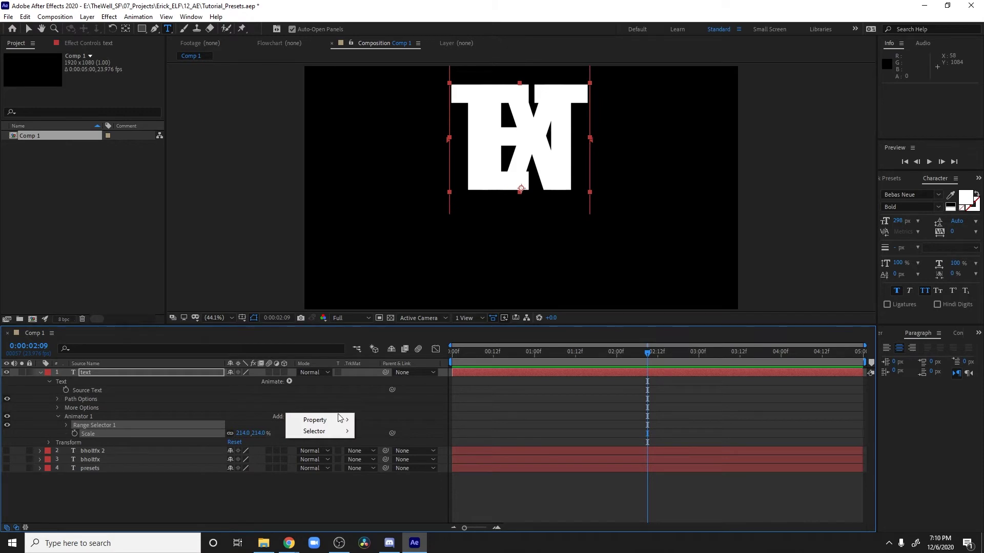
{"action": "mouse_move", "coordinate": [330, 420]}
{"action": "left_click", "coordinate": [405, 357]}
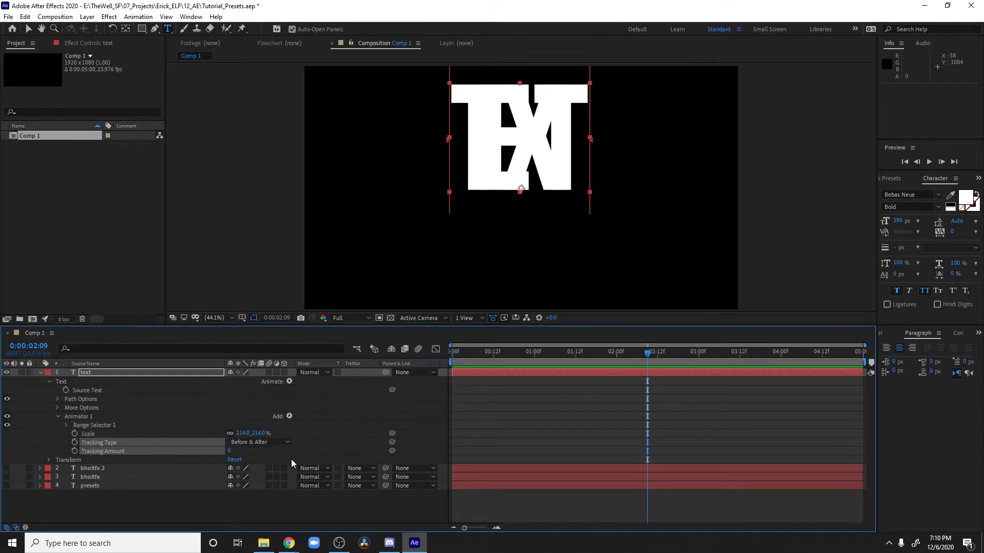
{"action": "left_click_drag", "start_coordinate": [229, 451], "coordinate": [395, 459]}
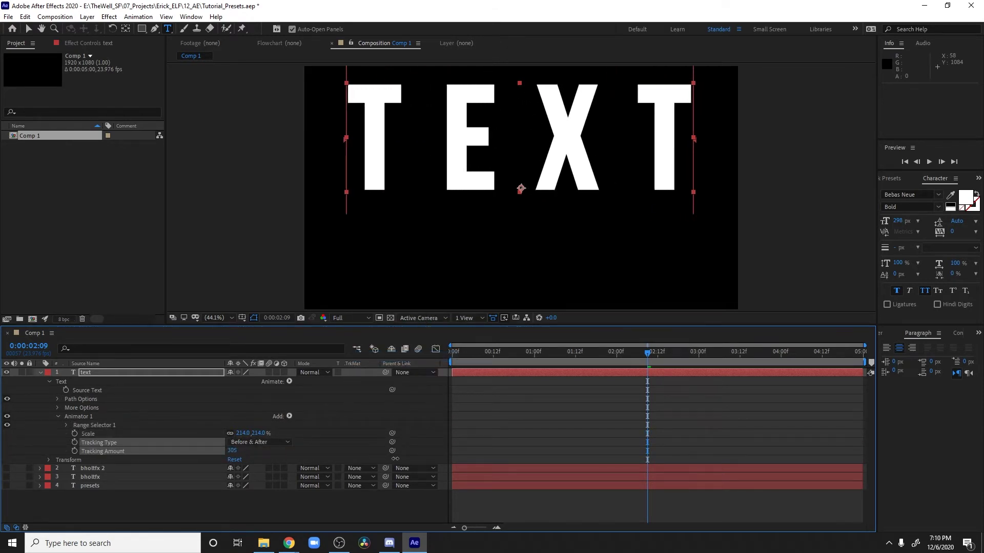
Keyframe Range Selector 1 Start at 0%, then at 100% around 2:22.
{"action": "left_click", "coordinate": [66, 425]}
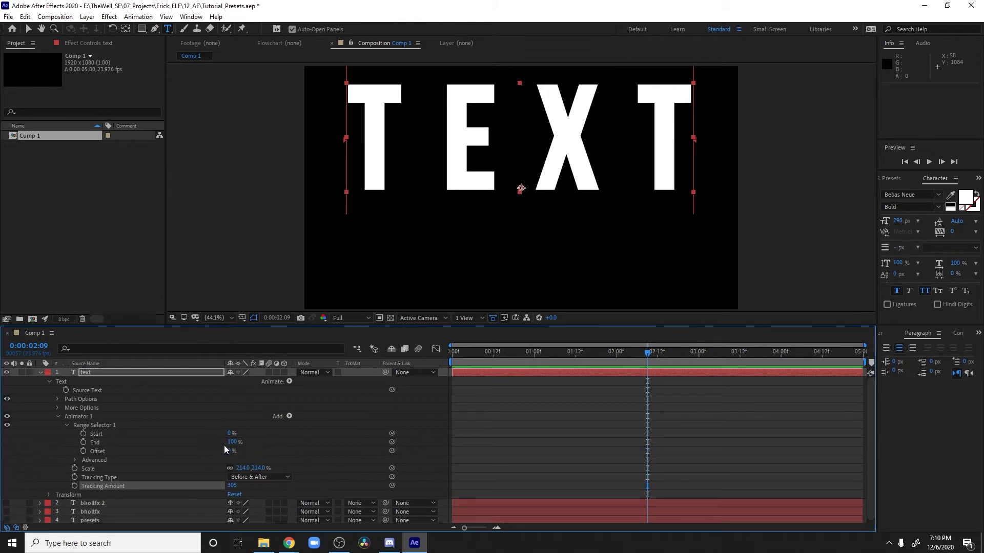
{"action": "left_click", "coordinate": [83, 434]}
{"action": "left_click_drag", "start_coordinate": [649, 353], "coordinate": [692, 354]}
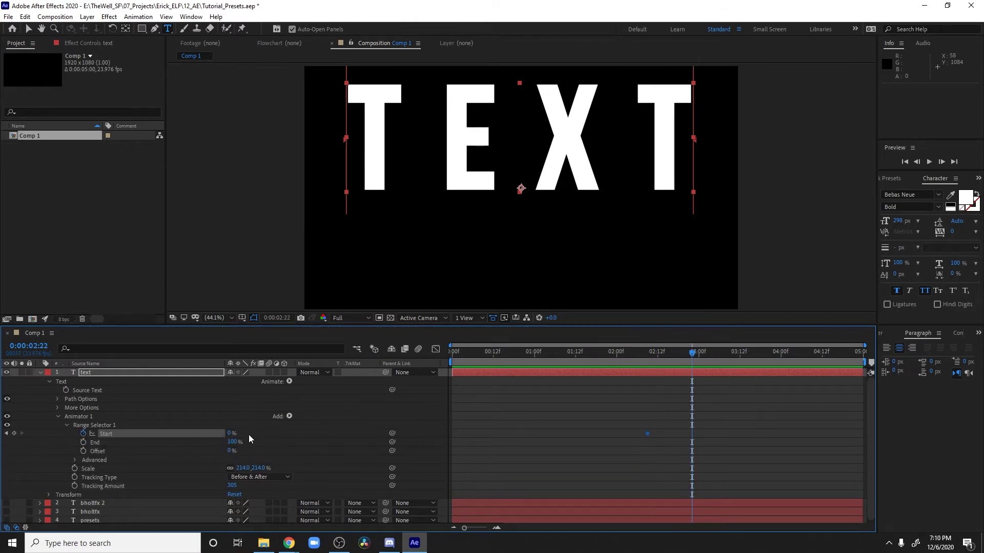
{"action": "left_click_drag", "start_coordinate": [230, 434], "coordinate": [307, 437]}
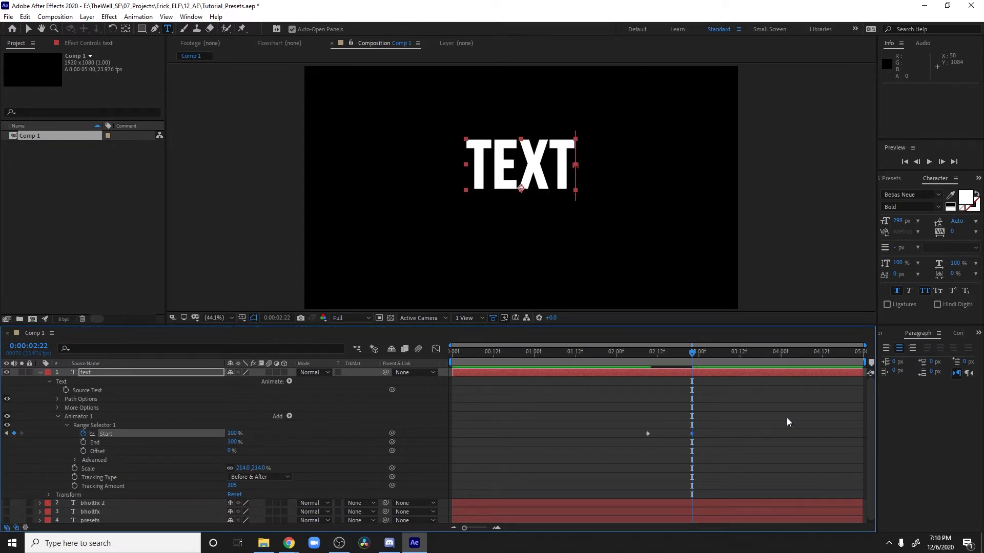
Add Opacity to Animator 1, set it to 0%, and preview the fading letter reveal.
{"action": "left_click", "coordinate": [289, 417]}
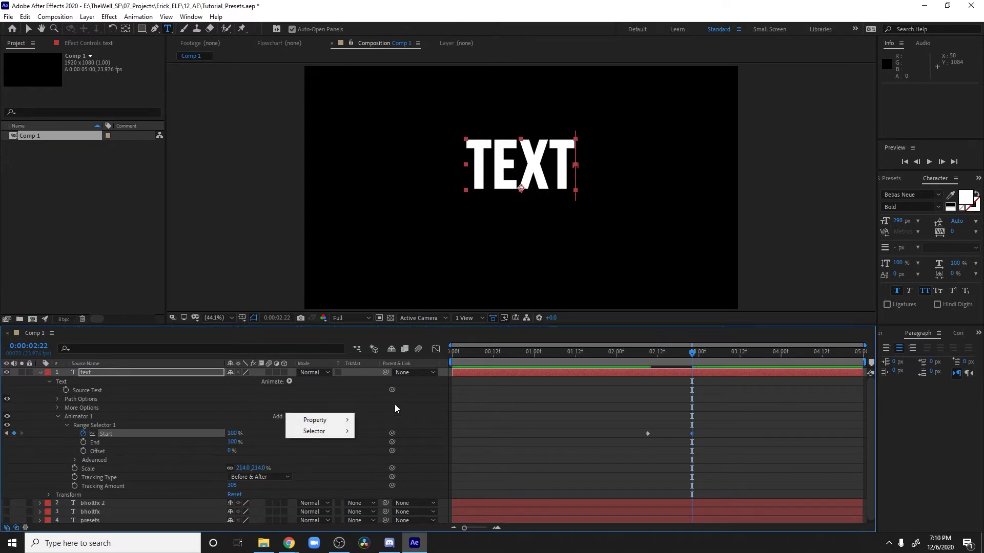
{"action": "mouse_move", "coordinate": [328, 420]}
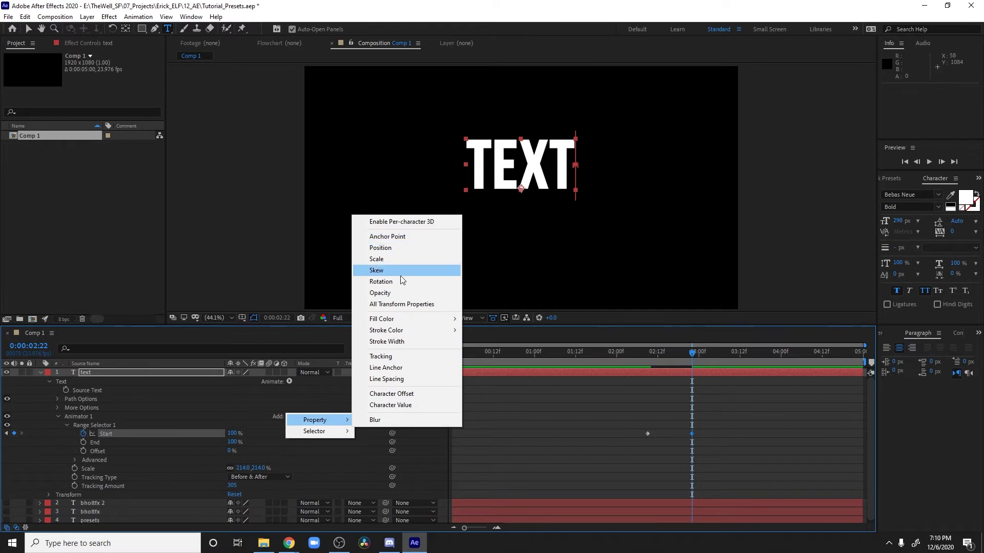
{"action": "left_click", "coordinate": [395, 293]}
{"action": "left_click", "coordinate": [336, 462]}
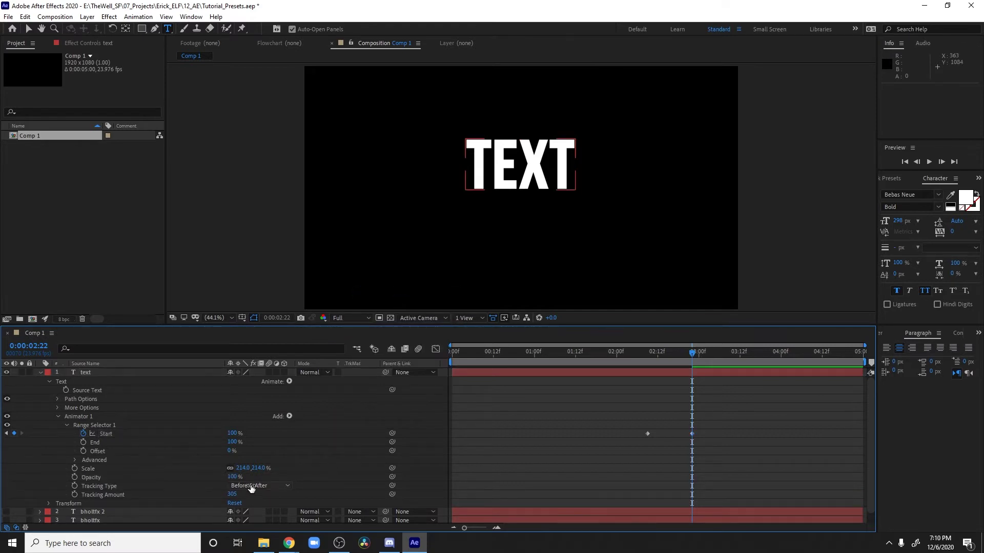
{"action": "left_click", "coordinate": [91, 477]}
{"action": "left_click_drag", "start_coordinate": [678, 356], "coordinate": [602, 353]}
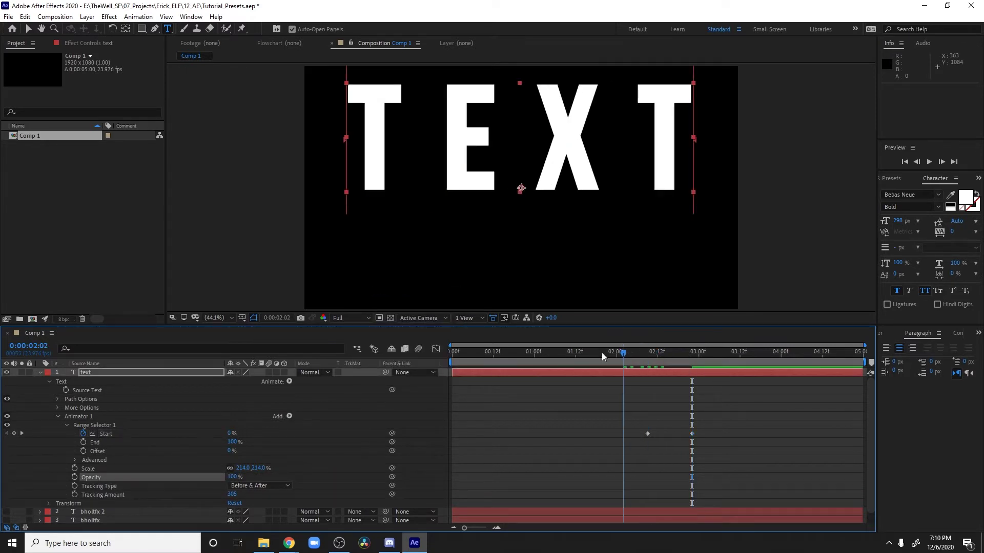
{"action": "key", "text": "space"}
{"action": "left_click_drag", "start_coordinate": [233, 477], "coordinate": [160, 482]}
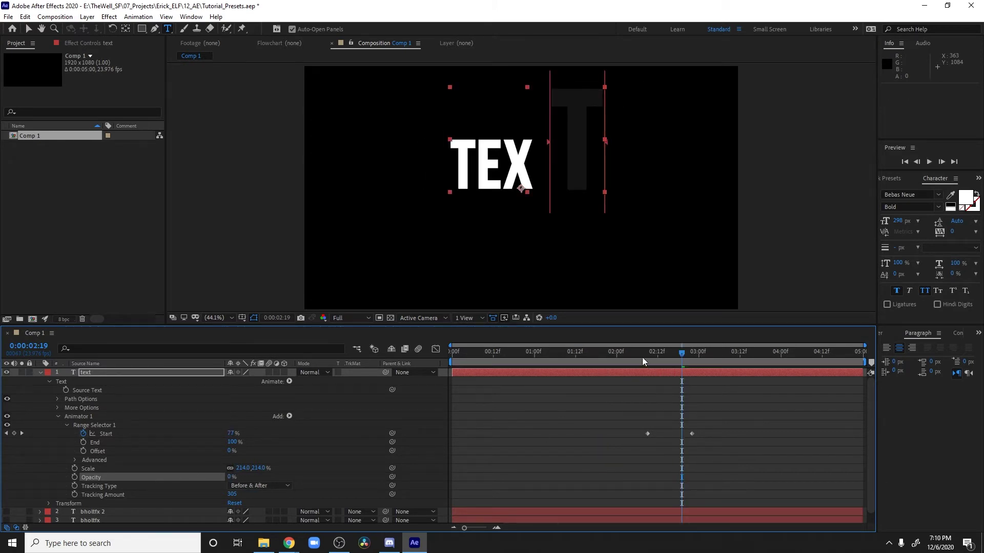
{"action": "key", "text": "space"}
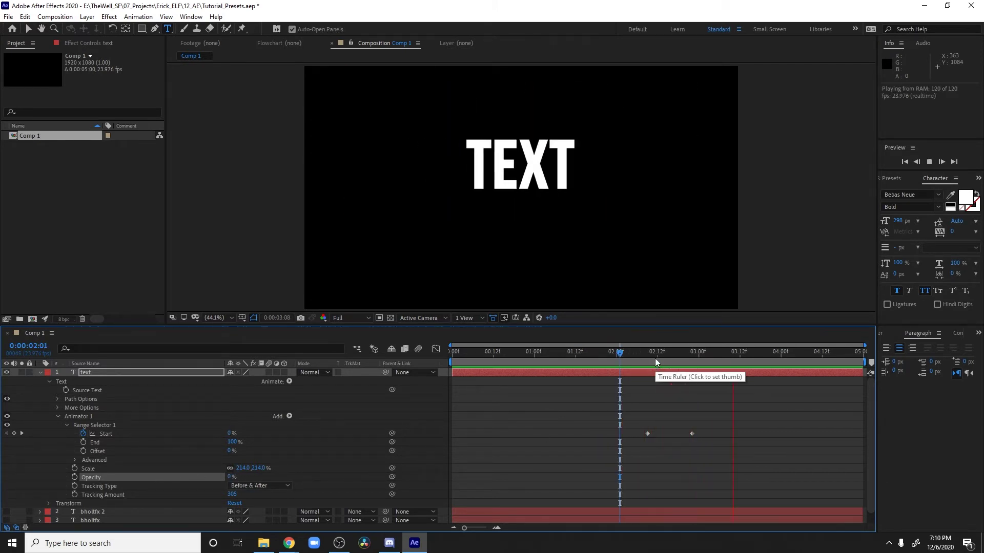
{"action": "left_click", "coordinate": [617, 352]}
Apply Easy Ease (F9) to both Start keyframes and preview the result.
{"action": "left_click_drag", "start_coordinate": [727, 411], "coordinate": [609, 458]}
{"action": "key", "text": "F9"}
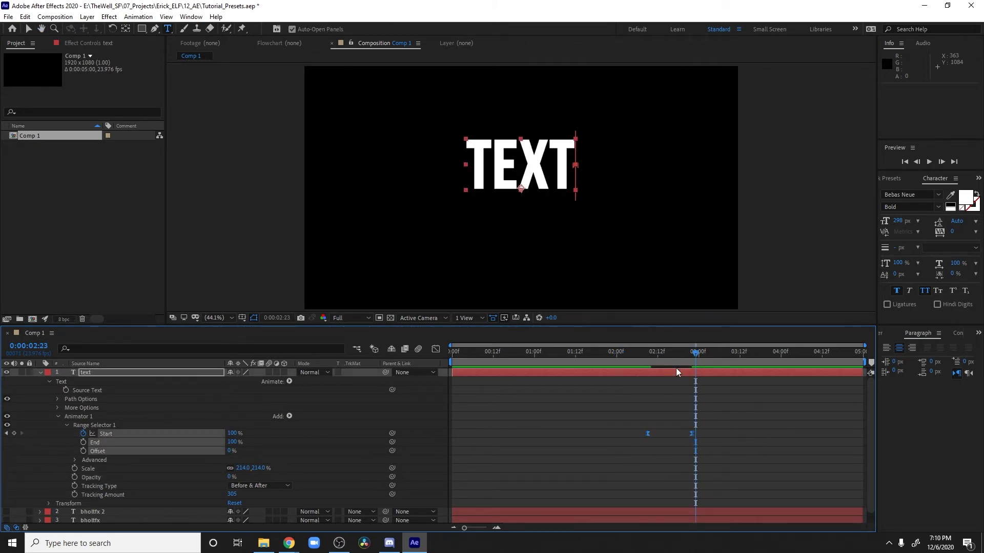
{"action": "key", "text": "space"}
Shift the Start keyframes to about 00:12f–01:08f, preview from the start, and select Animator 1.
{"action": "left_click_drag", "start_coordinate": [720, 463], "coordinate": [569, 422]}
{"action": "left_click_drag", "start_coordinate": [648, 433], "coordinate": [551, 435]}
{"action": "left_click_drag", "start_coordinate": [605, 413], "coordinate": [451, 449]}
{"action": "key", "text": "Home"}
{"action": "key", "text": "space"}
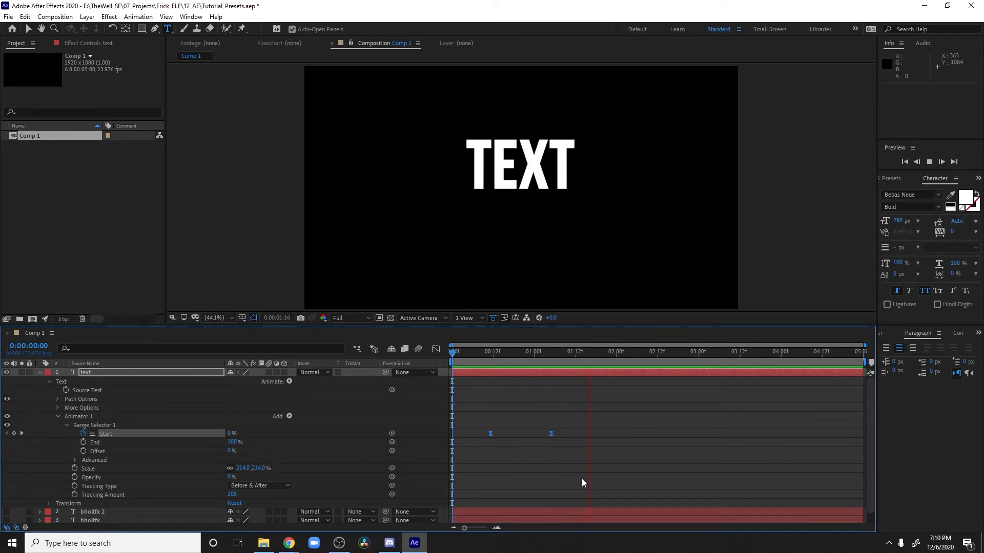
{"action": "key", "text": "space"}
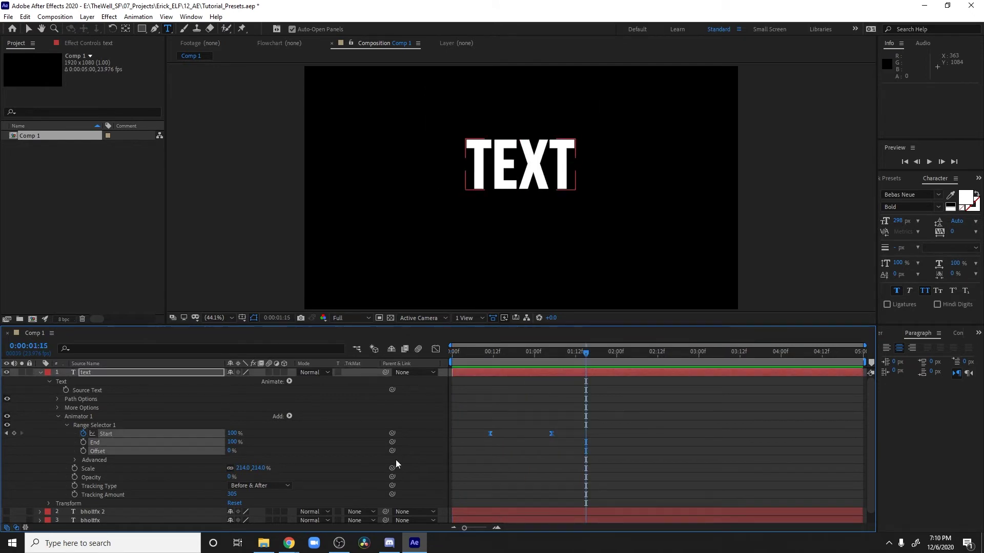
{"action": "left_click", "coordinate": [692, 457]}
{"action": "left_click", "coordinate": [140, 417]}
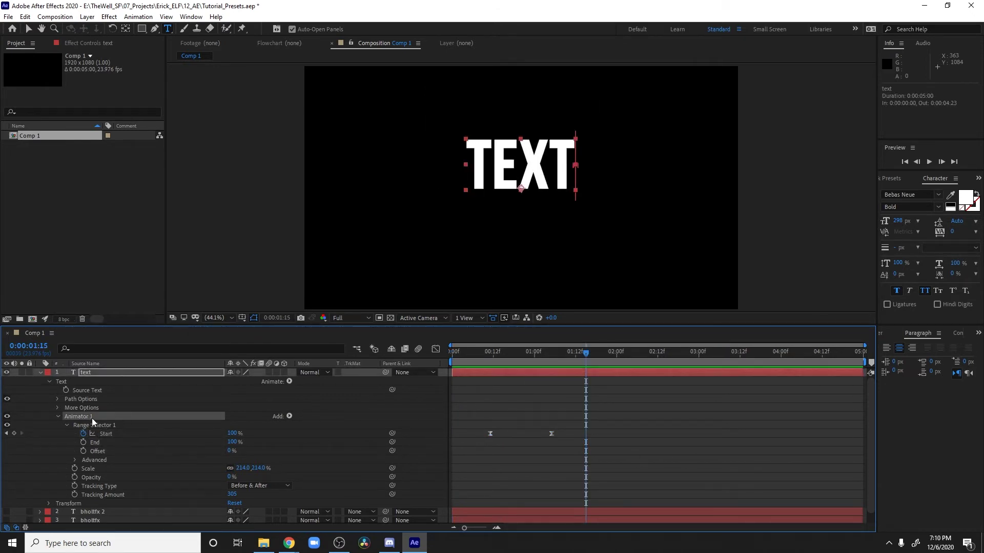
Start Save Animation Preset and browse to C:\Program Files\Adobe\Adobe After Effects 2020\Support Files.
{"action": "left_click", "coordinate": [138, 17]}
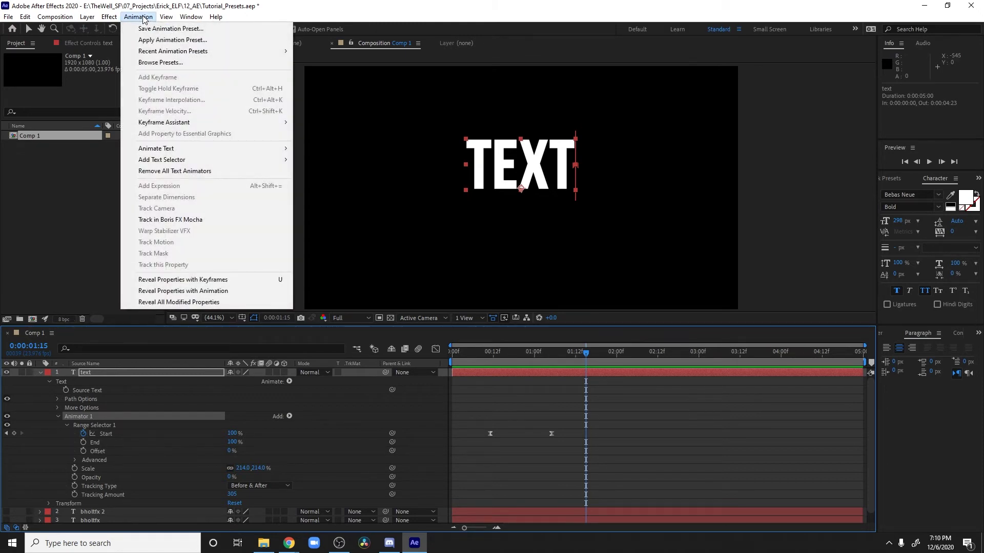
{"action": "left_click", "coordinate": [148, 29]}
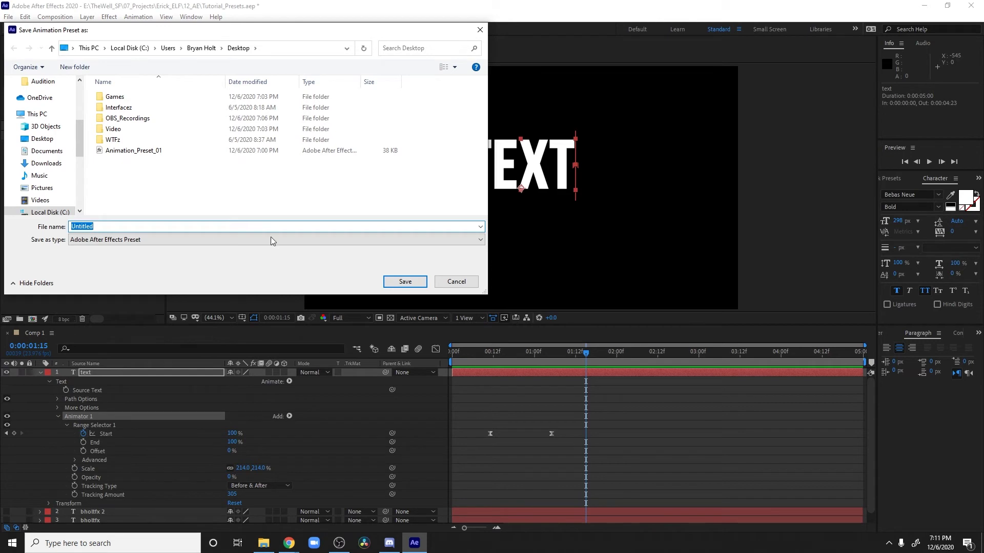
{"action": "scroll", "coordinate": [53, 201], "scroll_direction": "down", "scroll_amount": 1}
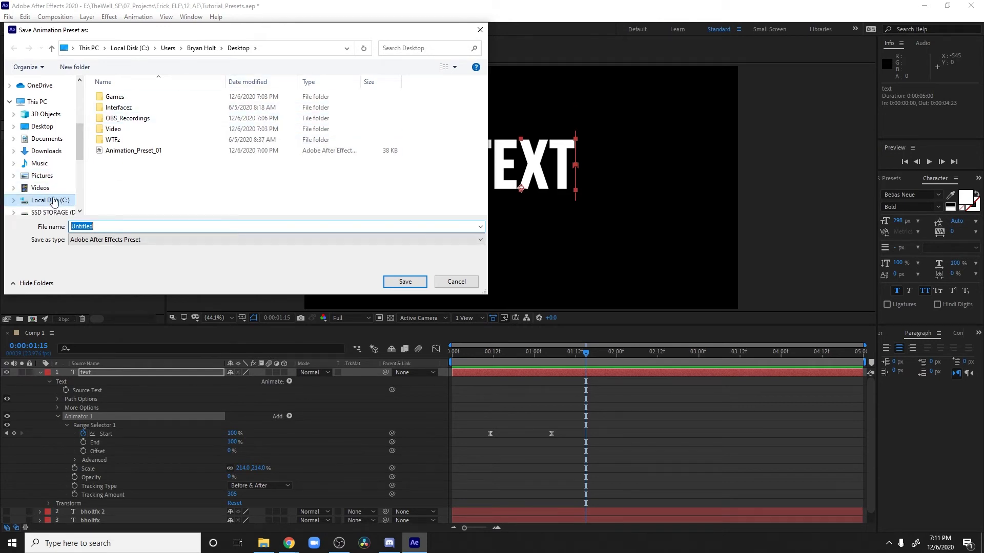
{"action": "left_click", "coordinate": [53, 201]}
{"action": "double_click", "coordinate": [126, 129]}
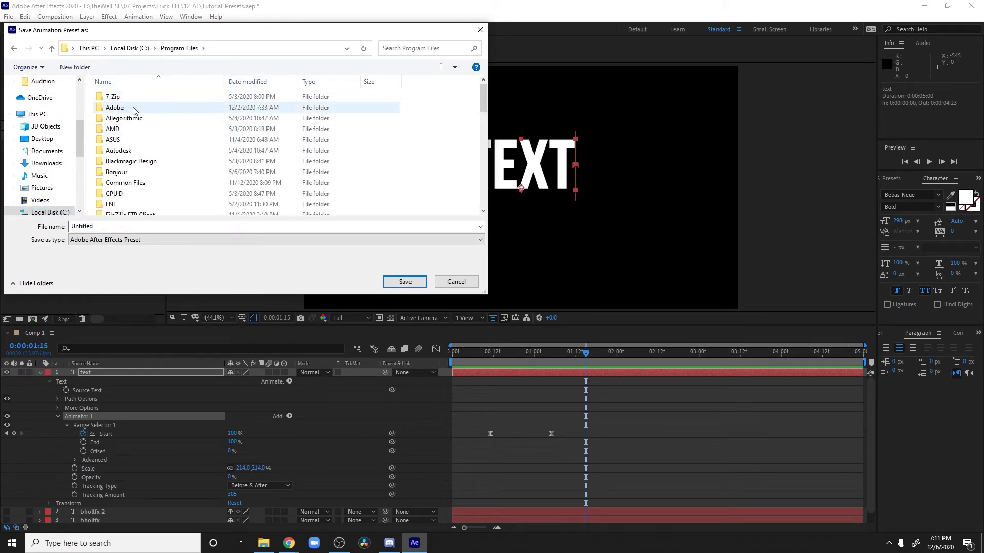
{"action": "double_click", "coordinate": [135, 109]}
{"action": "double_click", "coordinate": [147, 99]}
{"action": "left_click", "coordinate": [152, 99]}
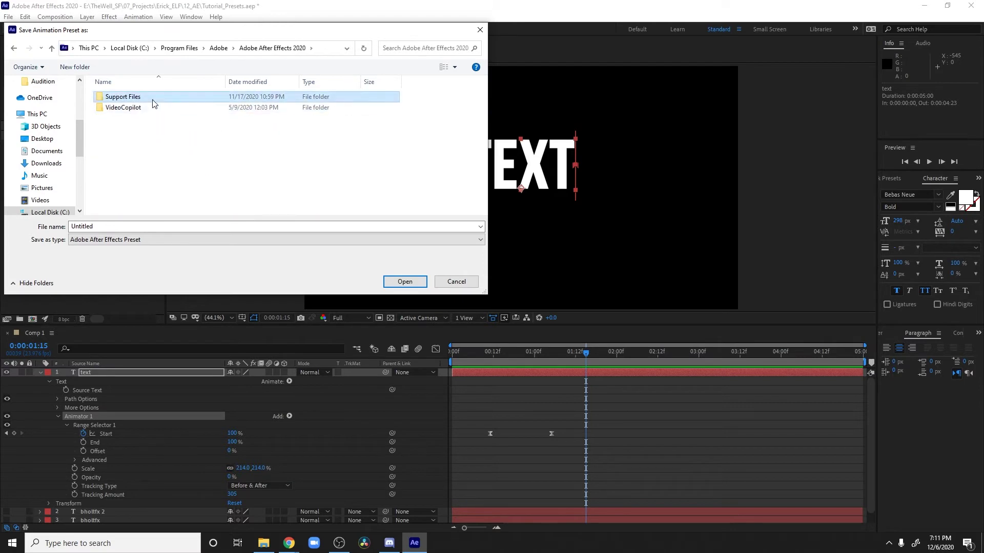
{"action": "double_click", "coordinate": [153, 100]}
Go into Presets\MY_PRESETS and enter the file name Random_Text_Animate_On_01.
{"action": "scroll", "coordinate": [175, 169], "scroll_direction": "down", "scroll_amount": 3}
{"action": "scroll", "coordinate": [246, 183], "scroll_direction": "down", "scroll_amount": 1}
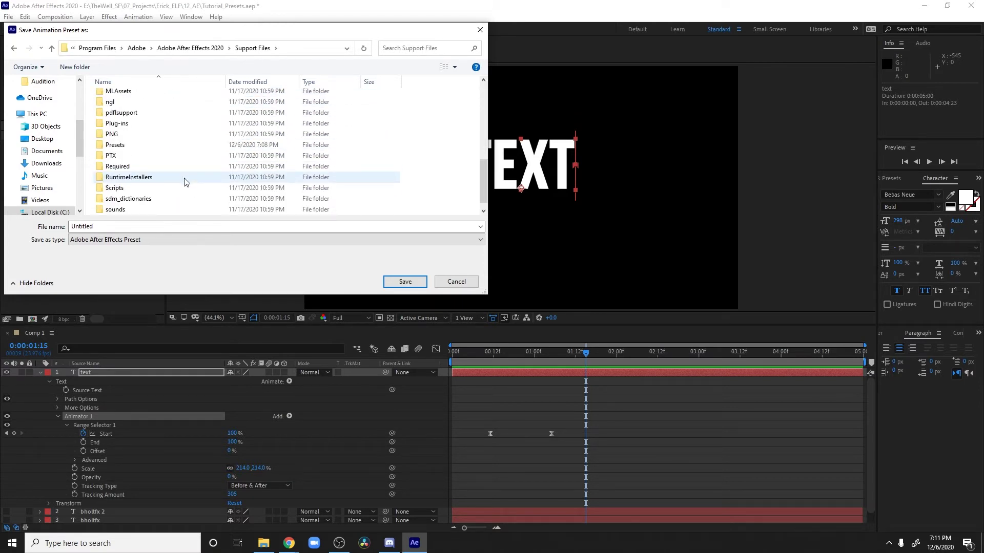
{"action": "double_click", "coordinate": [144, 149]}
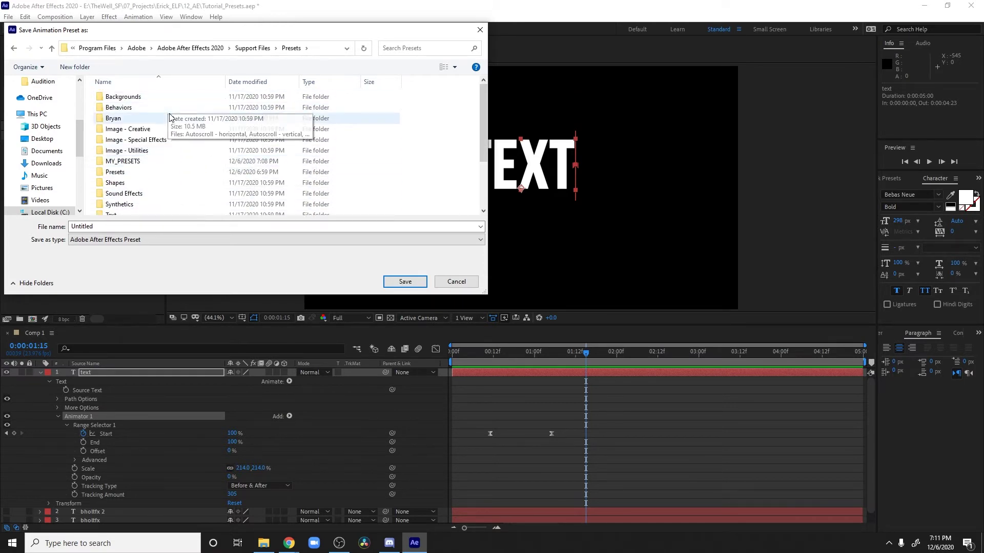
{"action": "double_click", "coordinate": [140, 163]}
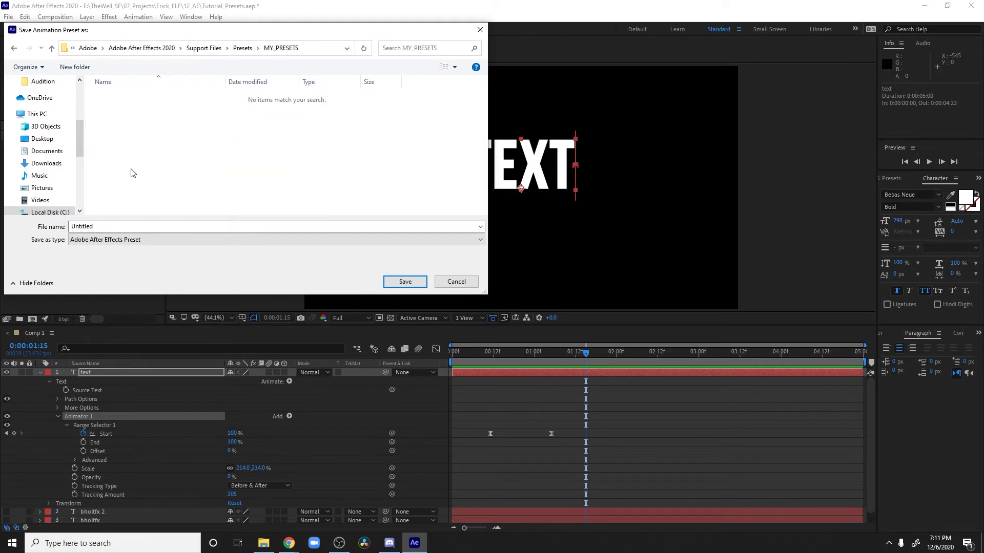
{"action": "double_click", "coordinate": [108, 227]}
{"action": "type", "text": "Ra"}
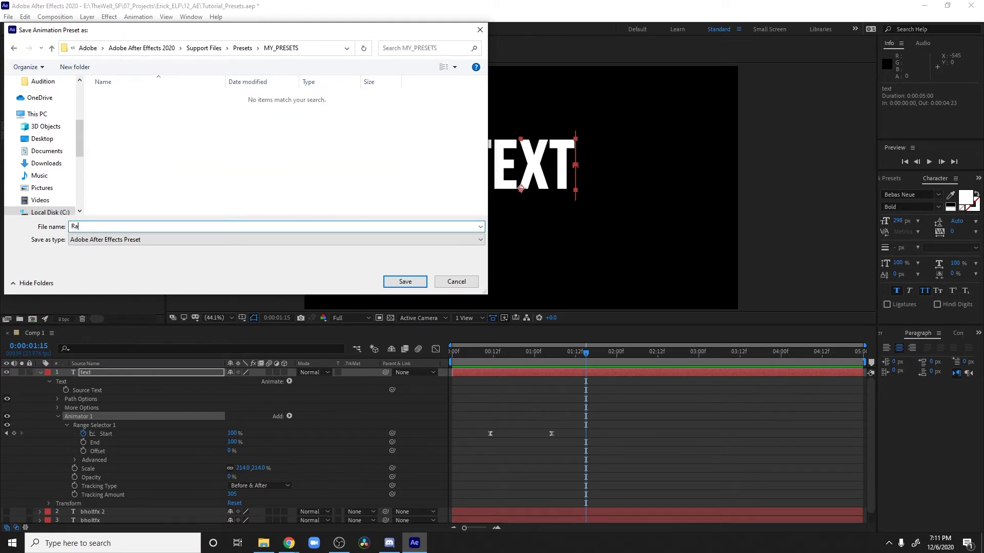
{"action": "type", "text": "ndom_Text_Animate_On_01"}
Save the preset and expand Animation Presets > MY_PRESETS to show Random_Text_Animate_On_01.
{"action": "left_click", "coordinate": [404, 282]}
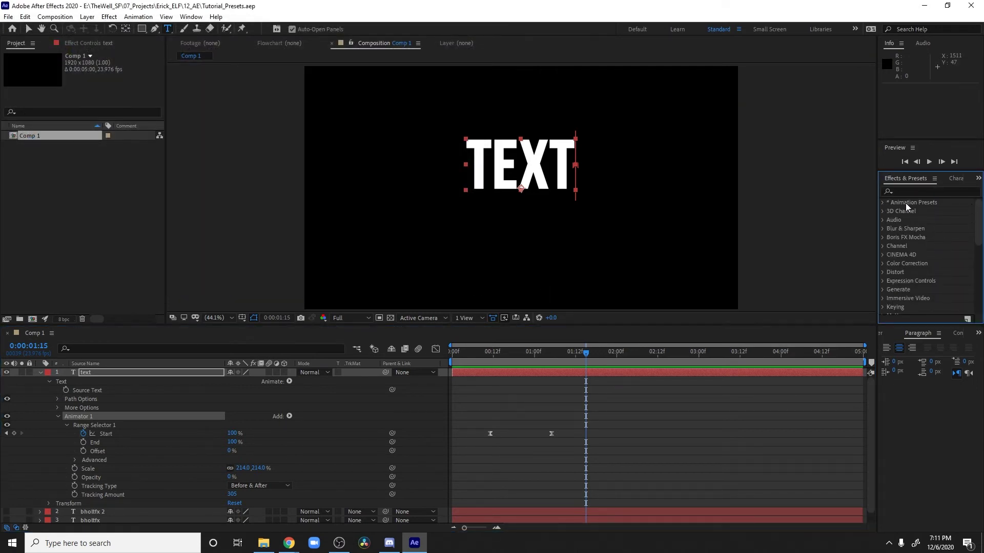
{"action": "left_click", "coordinate": [884, 202]}
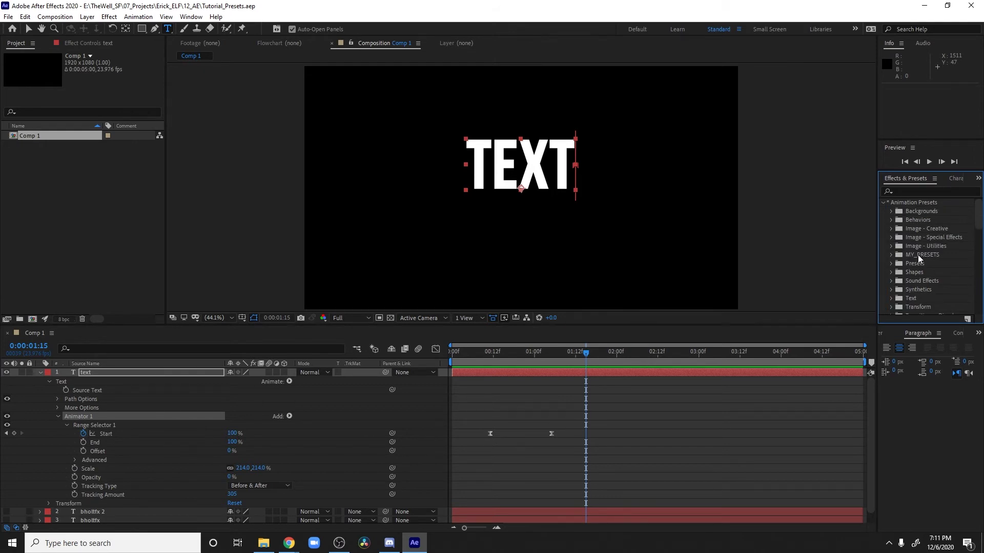
{"action": "left_click", "coordinate": [890, 254]}
{"action": "scroll", "coordinate": [941, 260], "scroll_direction": "down", "scroll_amount": 2}
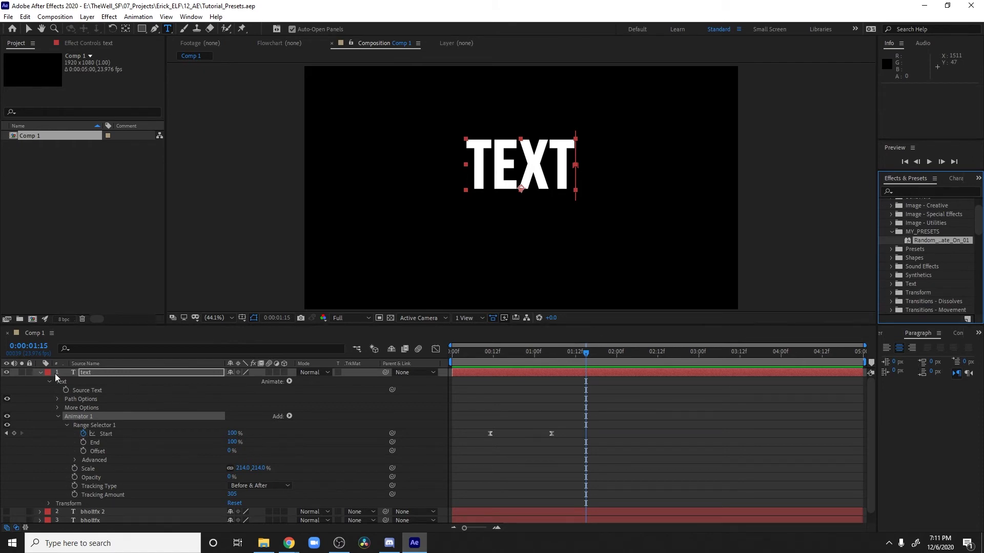
{"action": "left_click", "coordinate": [40, 372]}
Duplicate the text layer, hide the original, replace text 2's Animator 1 with the saved preset, and preview.
{"action": "key", "text": "ctrl+d"}
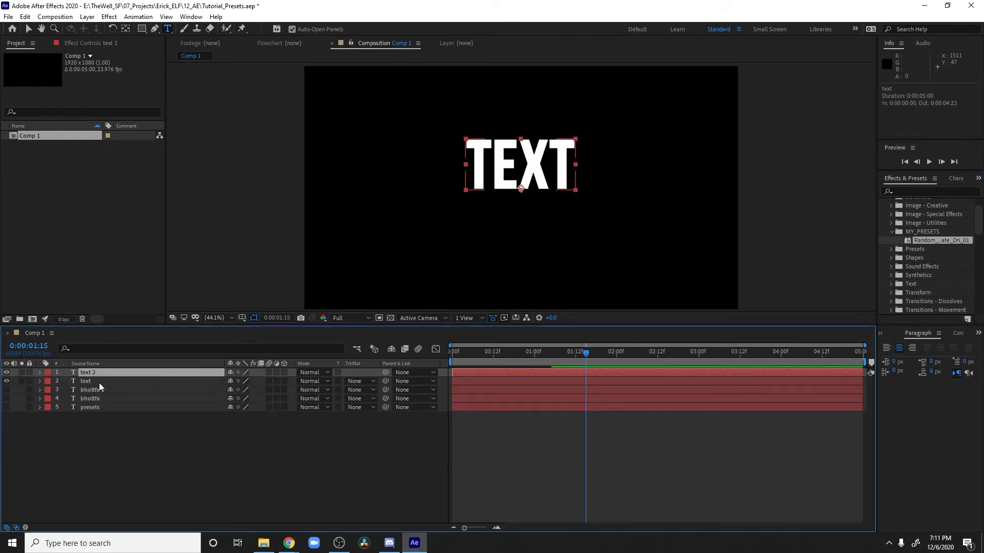
{"action": "left_click", "coordinate": [6, 381]}
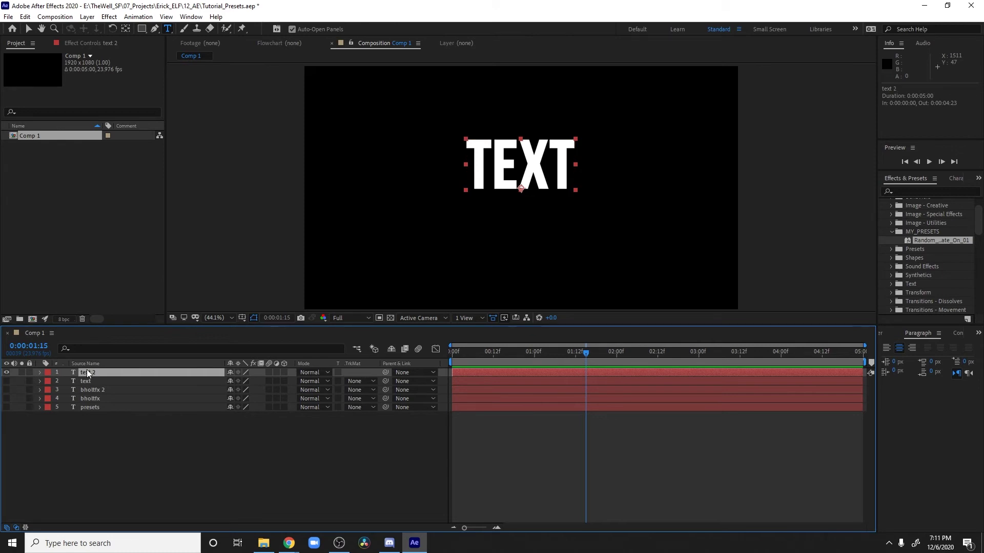
{"action": "left_click", "coordinate": [107, 419]}
{"action": "left_click", "coordinate": [103, 372]}
{"action": "left_click", "coordinate": [40, 372]}
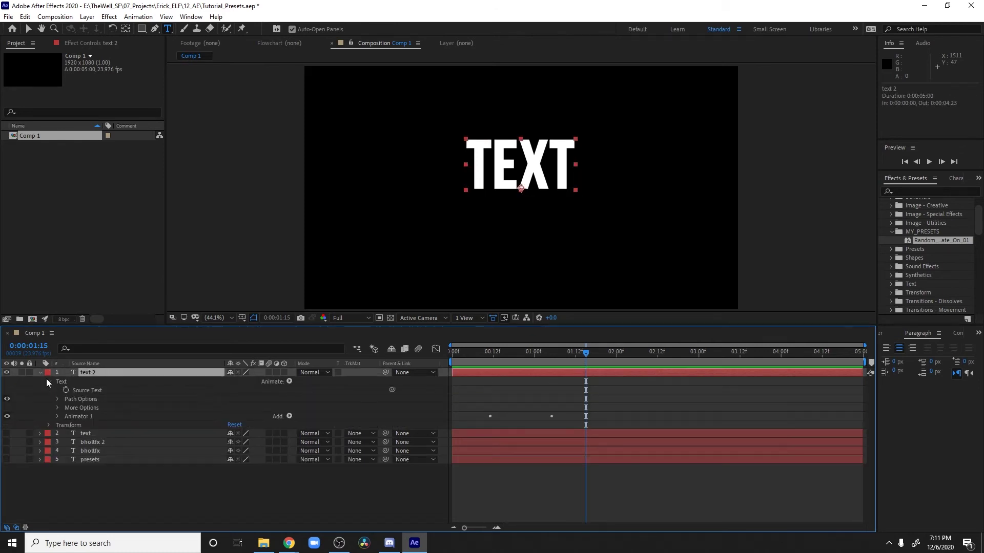
{"action": "left_click", "coordinate": [82, 415]}
{"action": "key", "text": "Delete"}
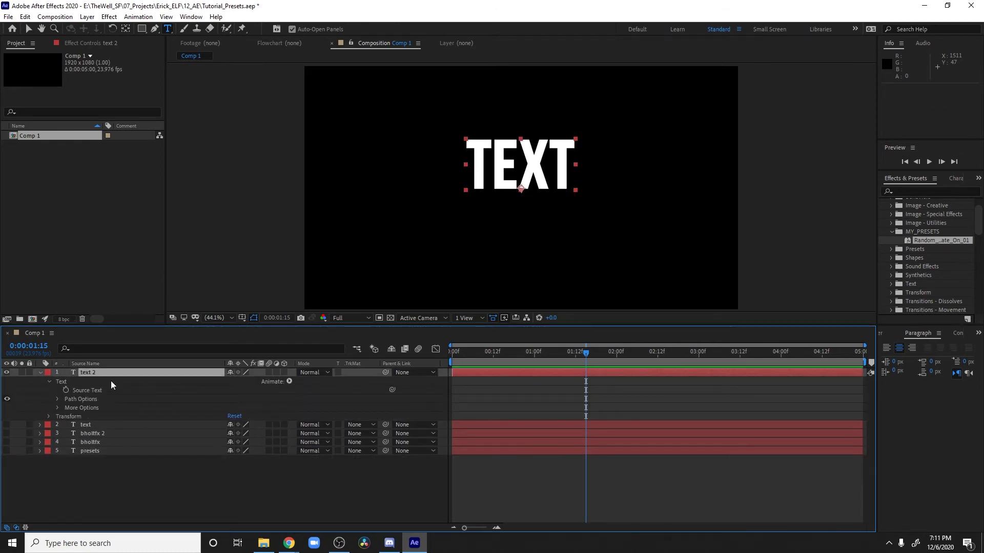
{"action": "left_click_drag", "start_coordinate": [82, 392], "coordinate": [128, 370]}
{"action": "key", "text": "space"}
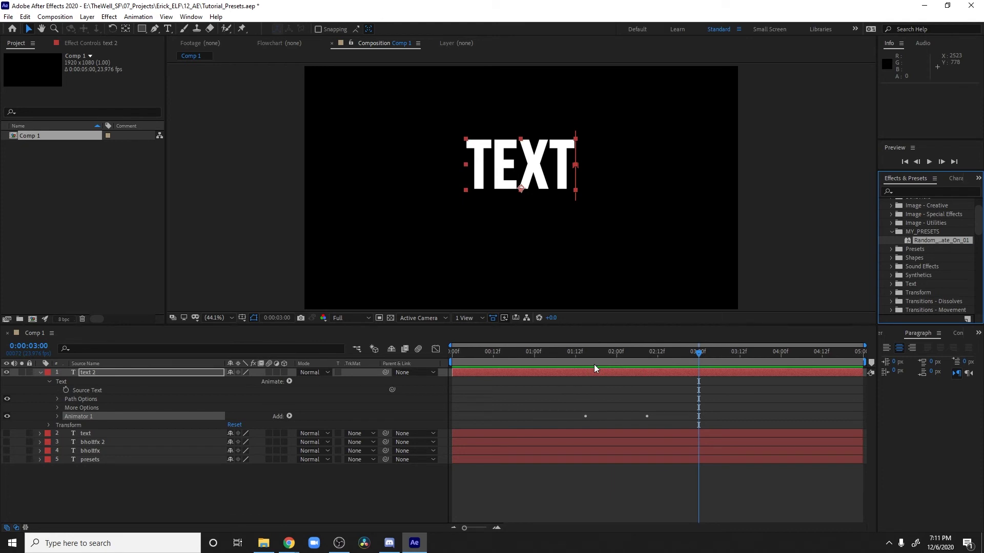